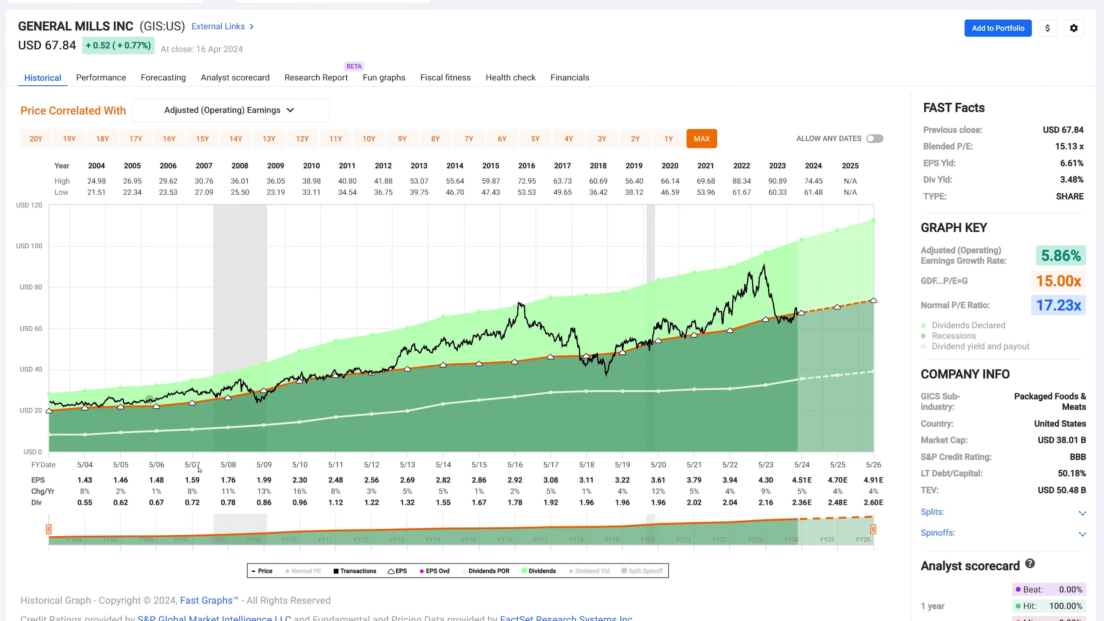
Step: Examine General Mills' earnings line from 2004 to 2009 with the price line hidden, and show the price line again
mouse_move(1064, 266)
left_click(262, 571)
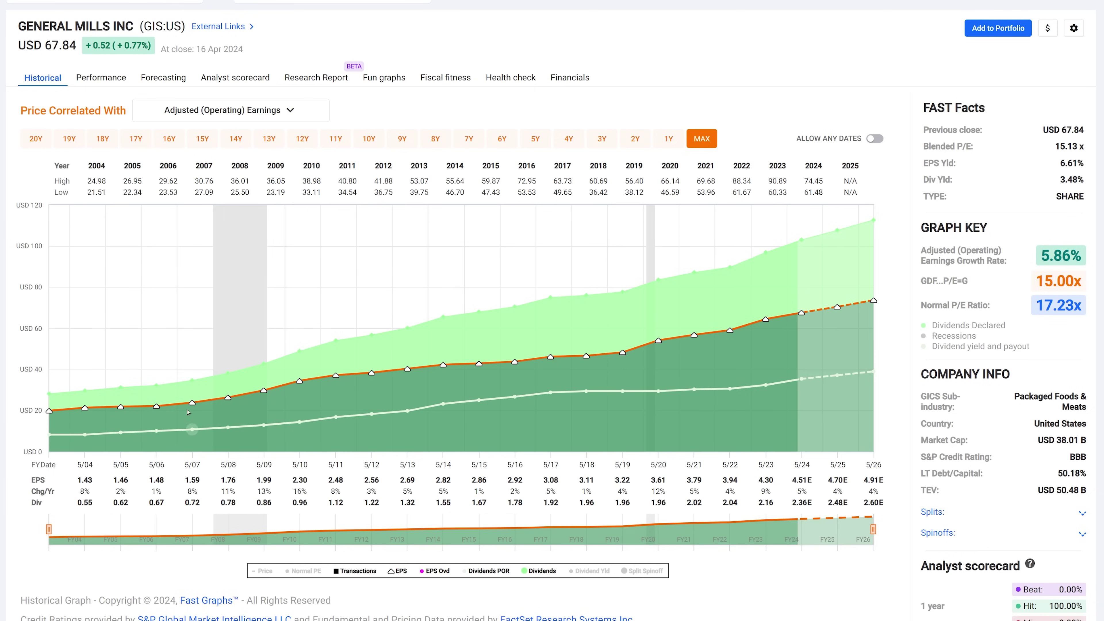
mouse_move(85, 409)
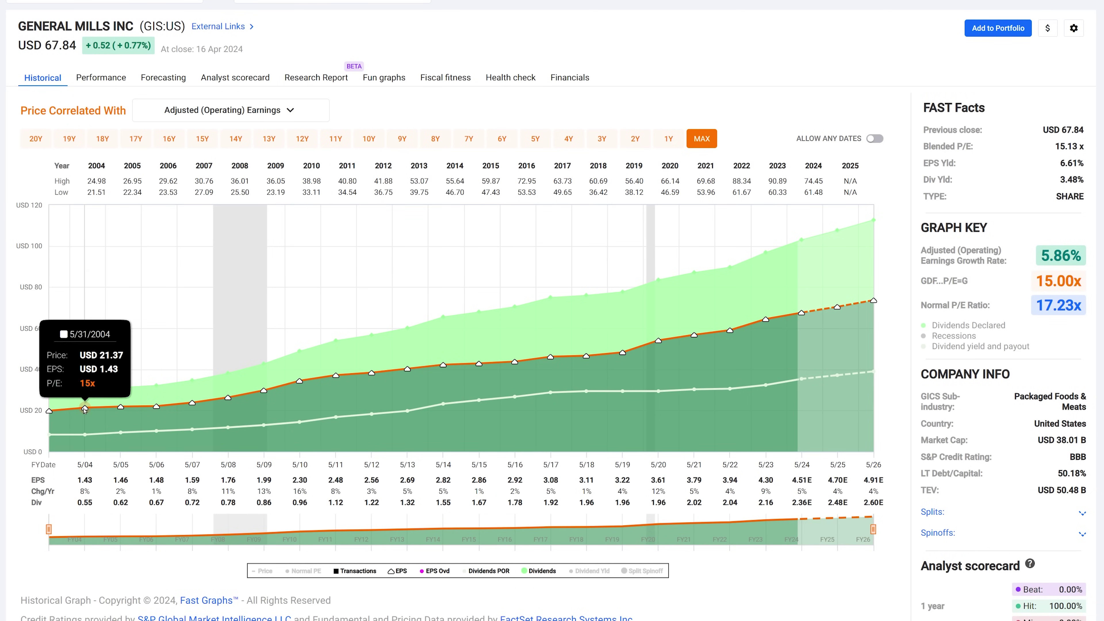
mouse_move(265, 392)
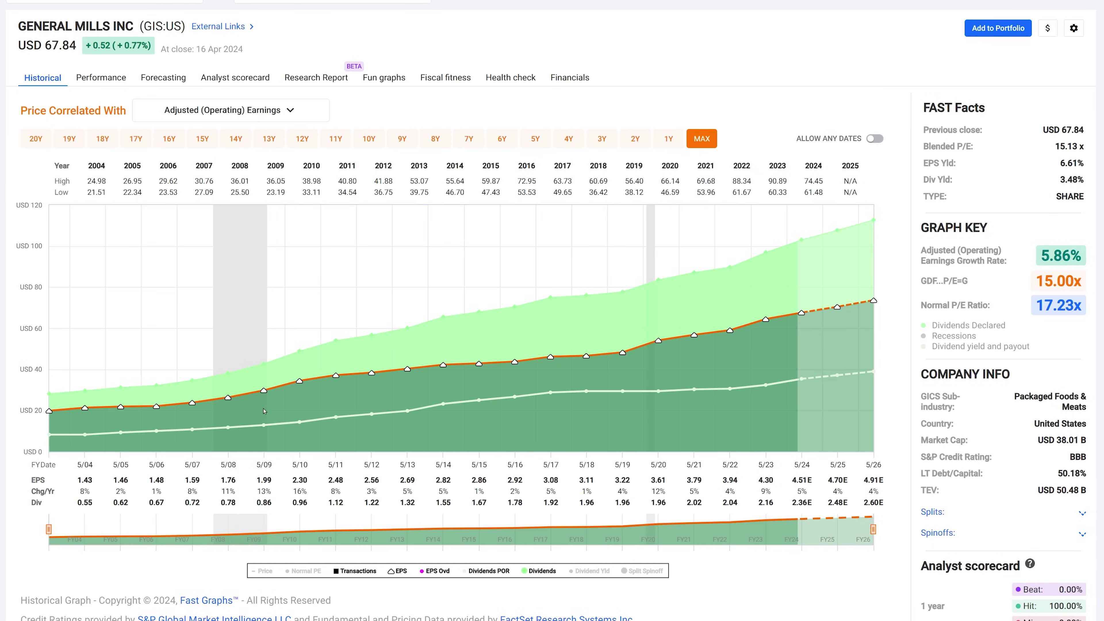
left_click(259, 575)
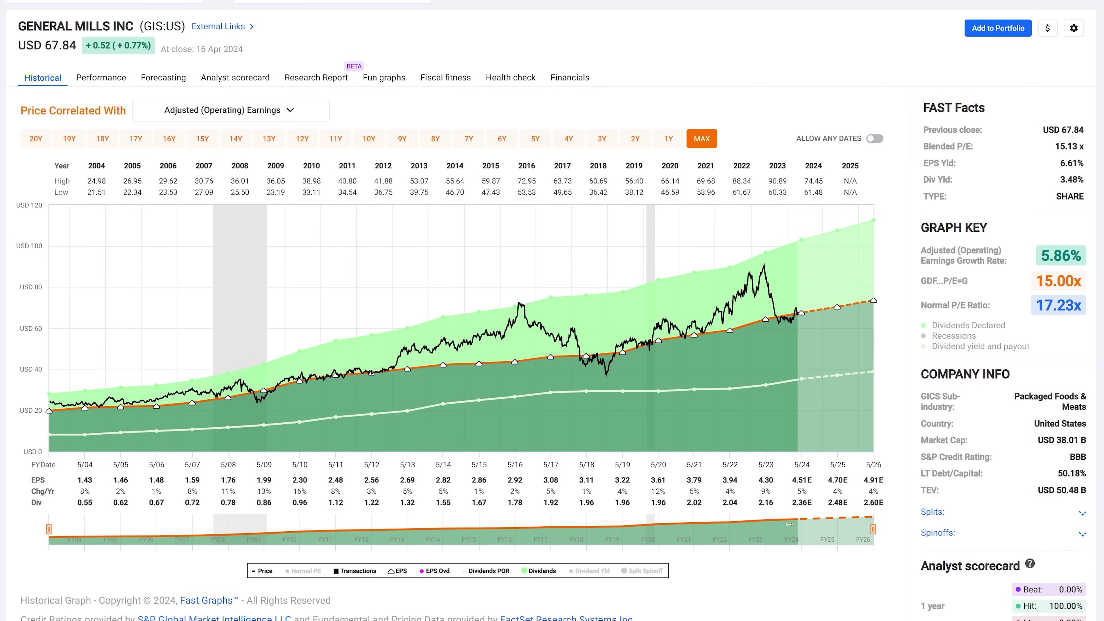
Step: Trim General Mills' graph range to end at fiscal 5/24, and view a shorter time frame
left_click_drag(877, 529, 802, 530)
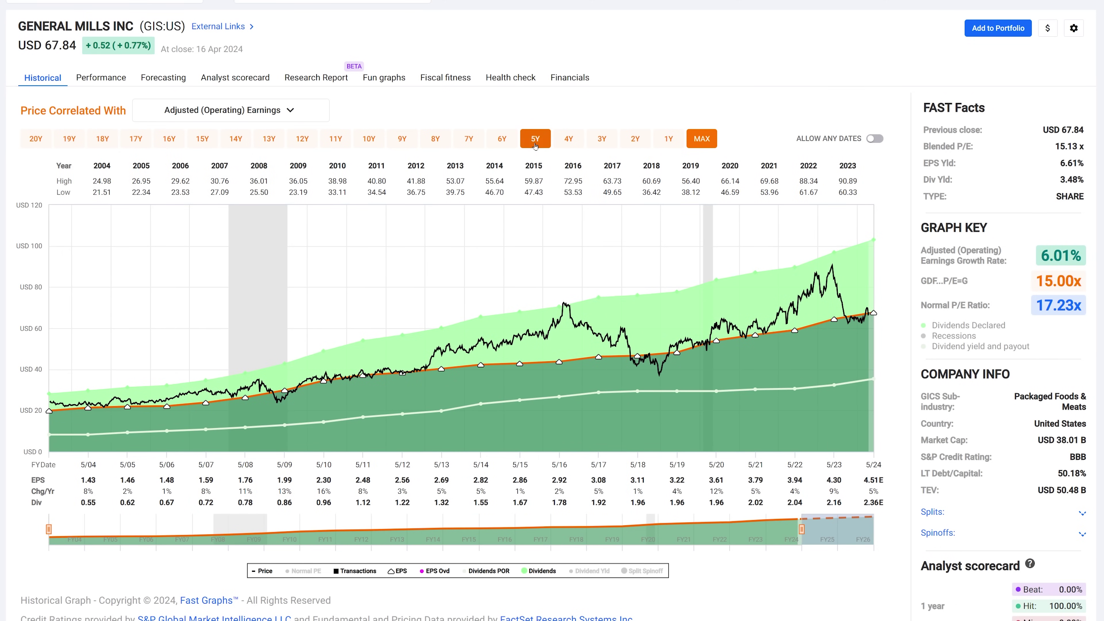
left_click(592, 141)
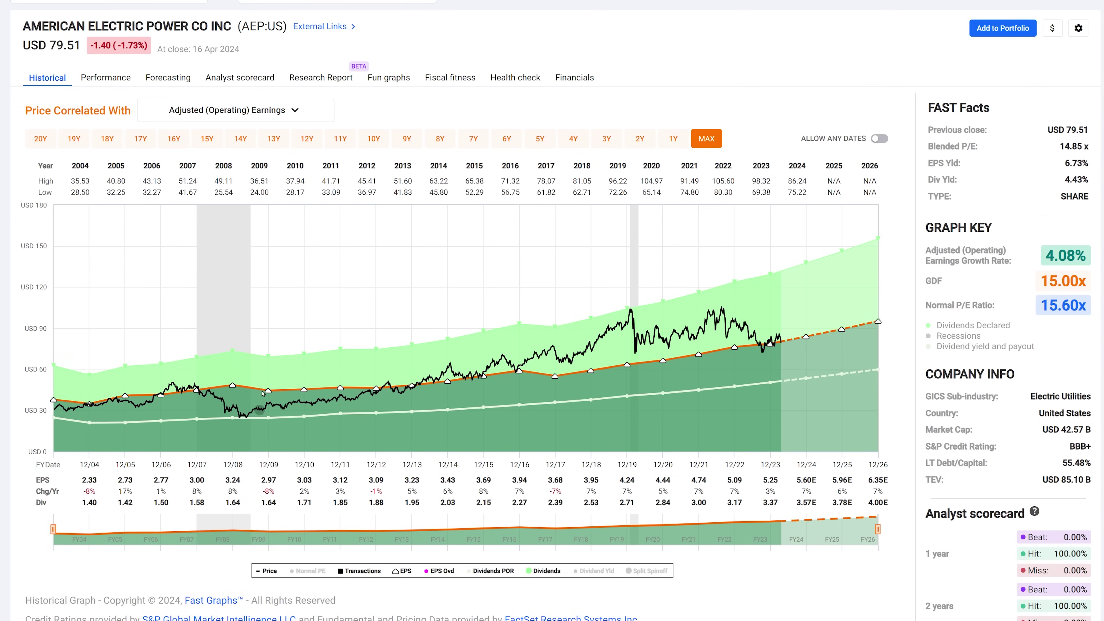
Step: Measure American Electric Power's rate of return from 1/14/2005 to 4/16/2024, and move the result box clear of the recent prices
mouse_move(268, 390)
mouse_move(91, 404)
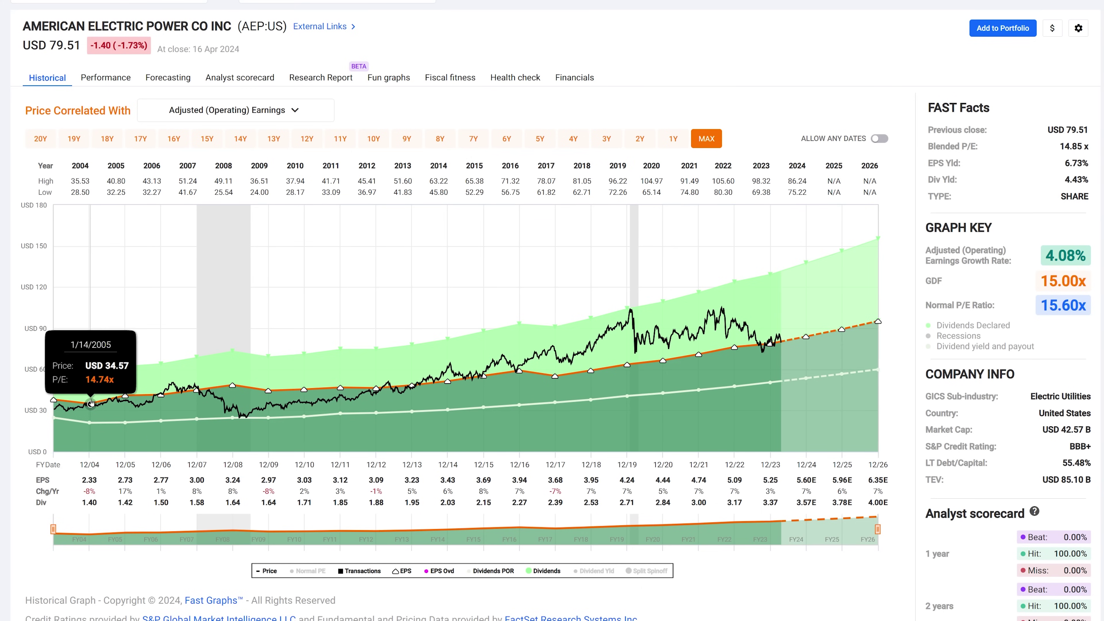
left_click(91, 404)
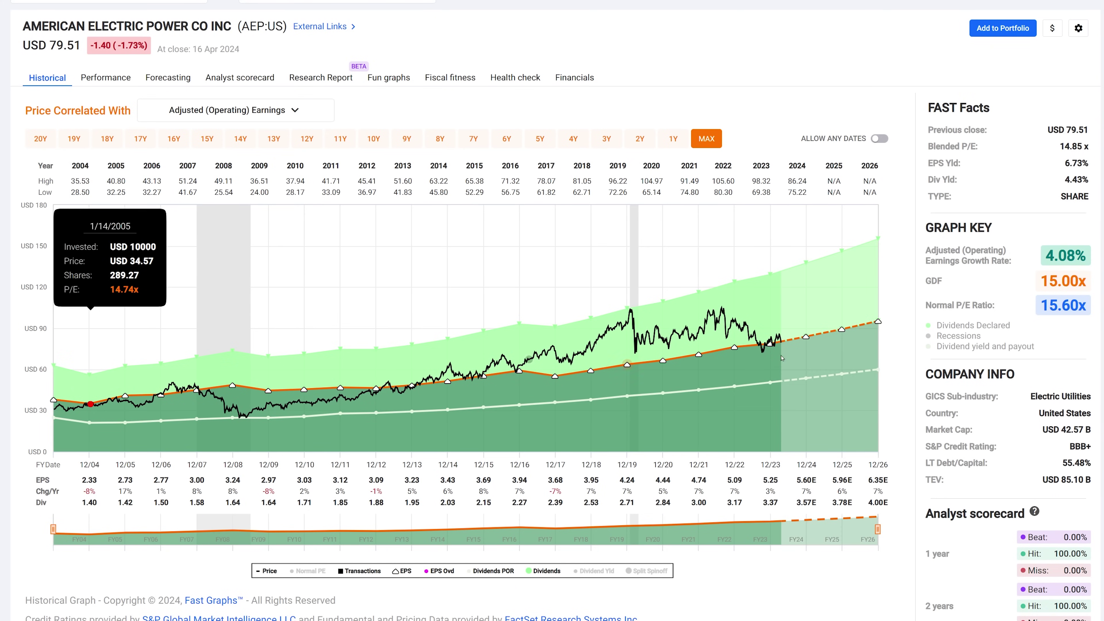
mouse_move(781, 343)
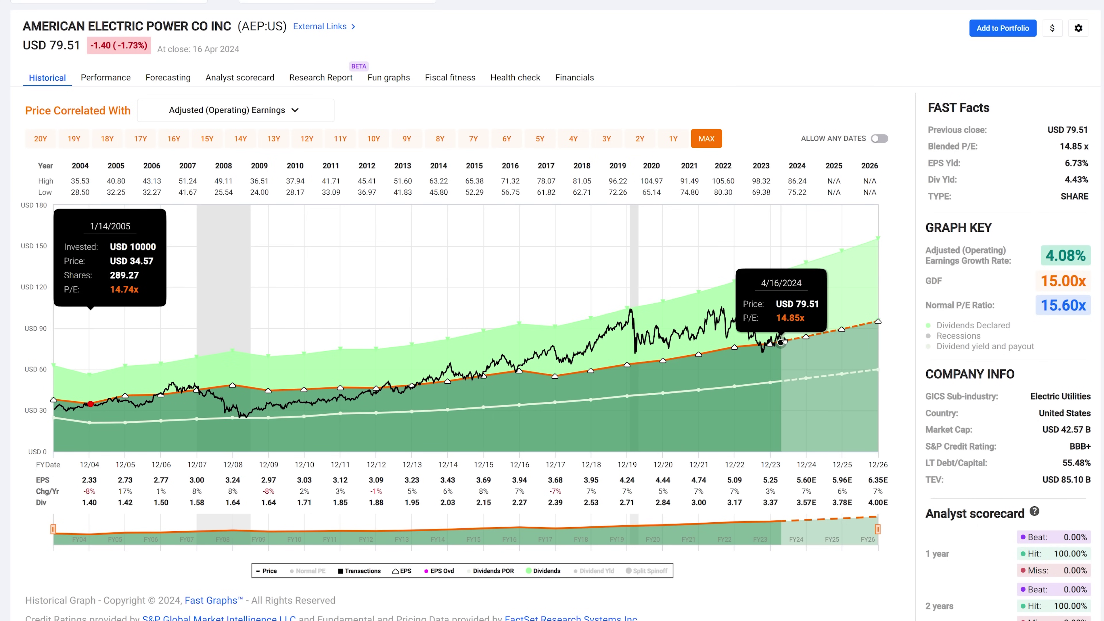
left_click(781, 342)
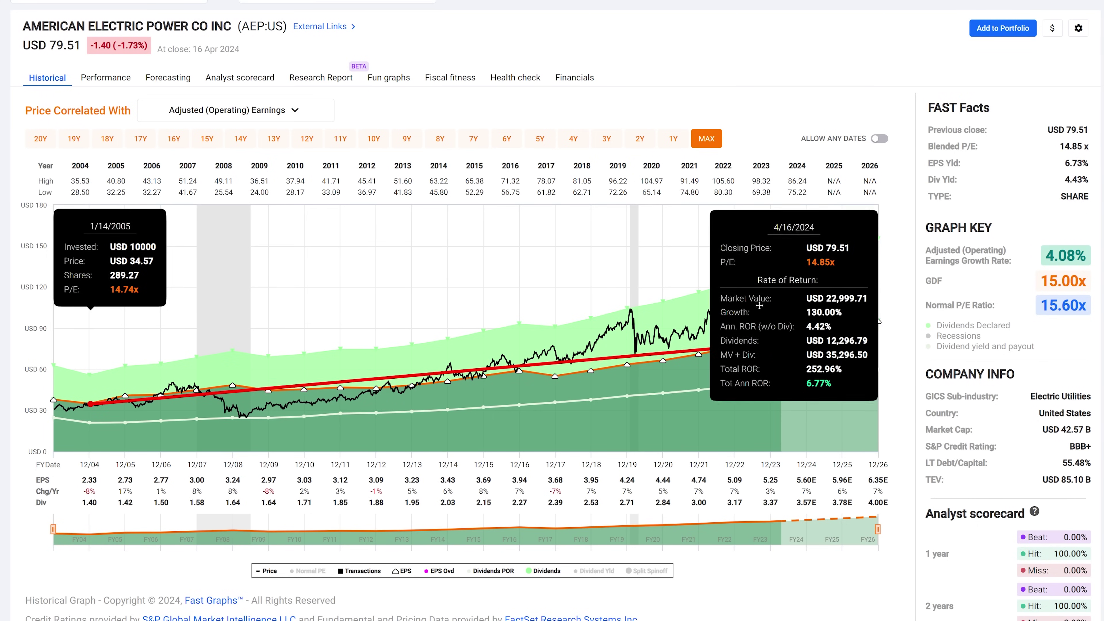
left_click_drag(583, 291, 471, 289)
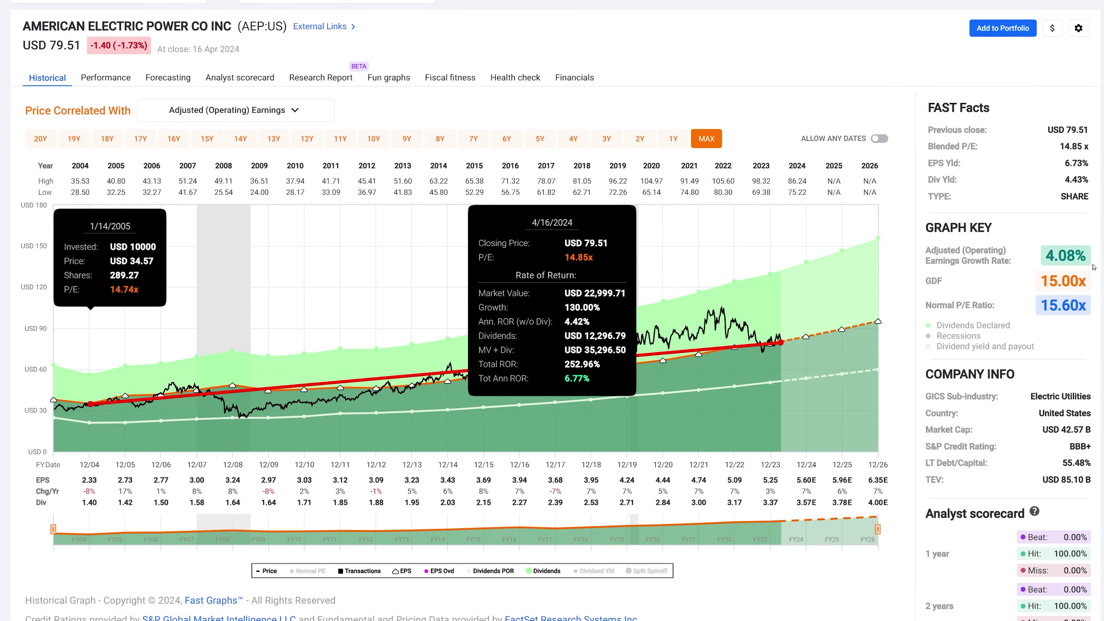
mouse_move(1085, 262)
mouse_move(784, 344)
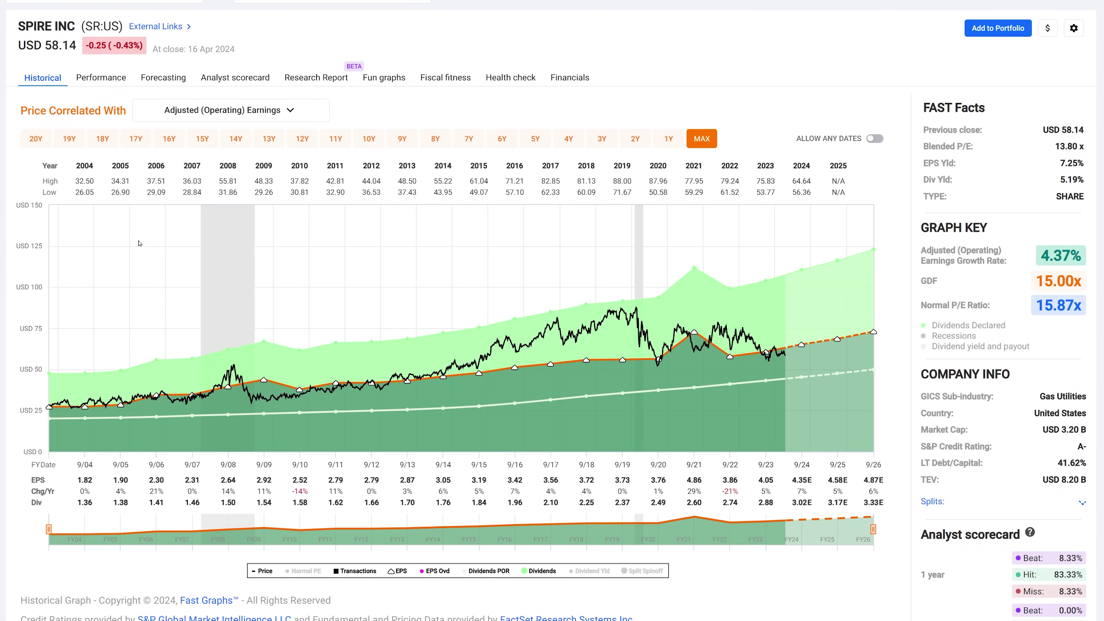
Step: Measure Spire's rate of return from 11/17/2017 to 4/5/2024, and clear the measurement from the graph
mouse_move(1076, 275)
left_click(558, 316)
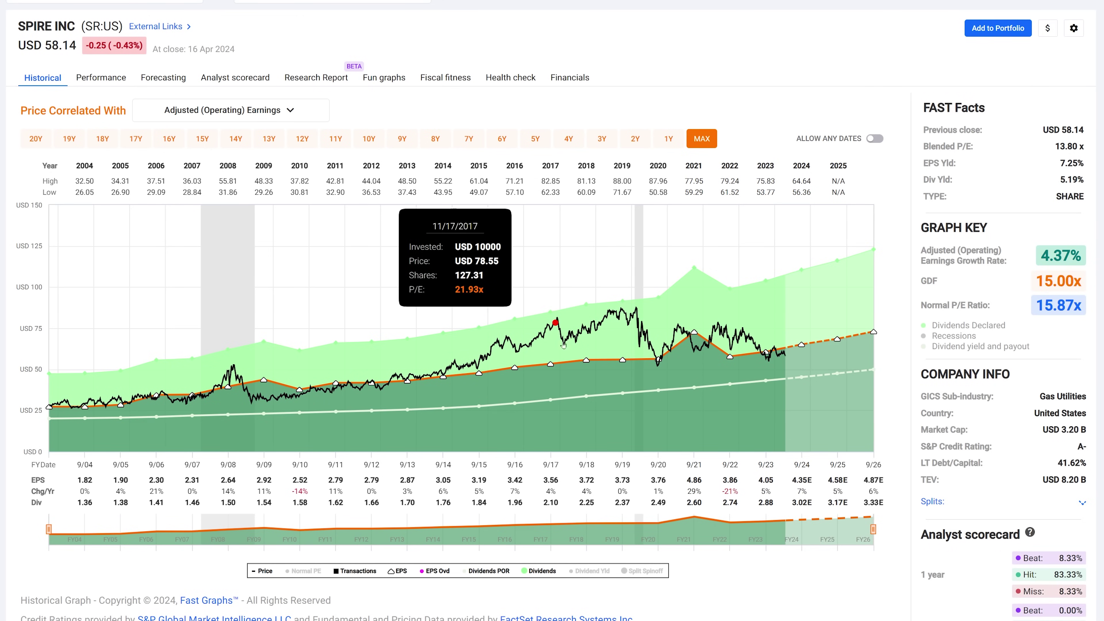
left_click(784, 356)
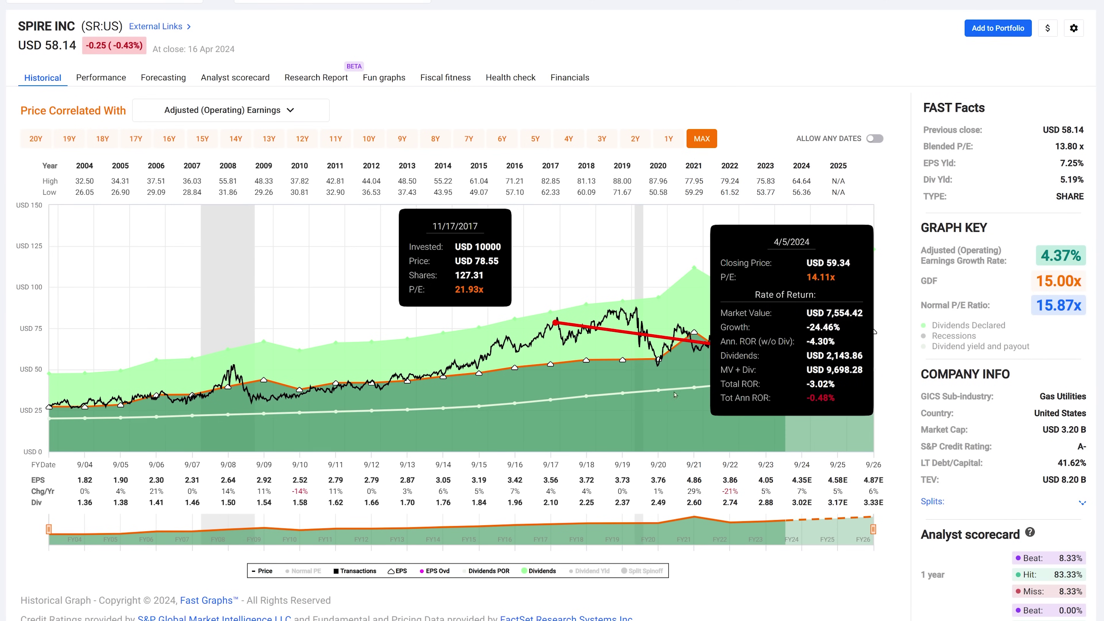
left_click(558, 334)
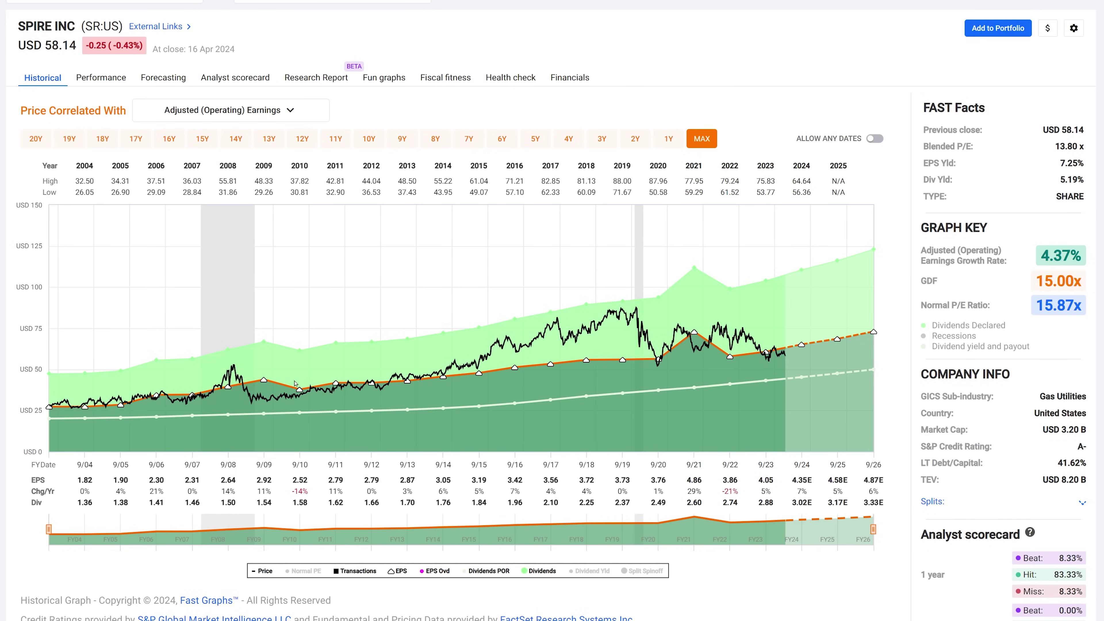
mouse_move(234, 369)
left_click(264, 146)
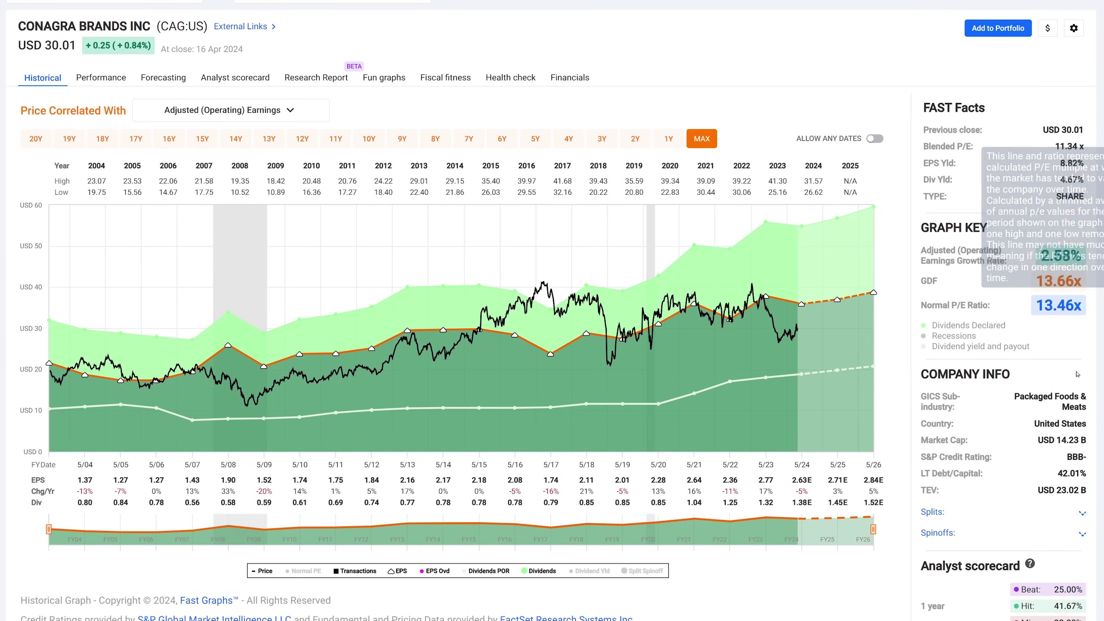
Step: Measure Conagra Brands' rate of return from 7/24/2009 to 4/16/2024, moving the purchase box above the price line
left_click(269, 388)
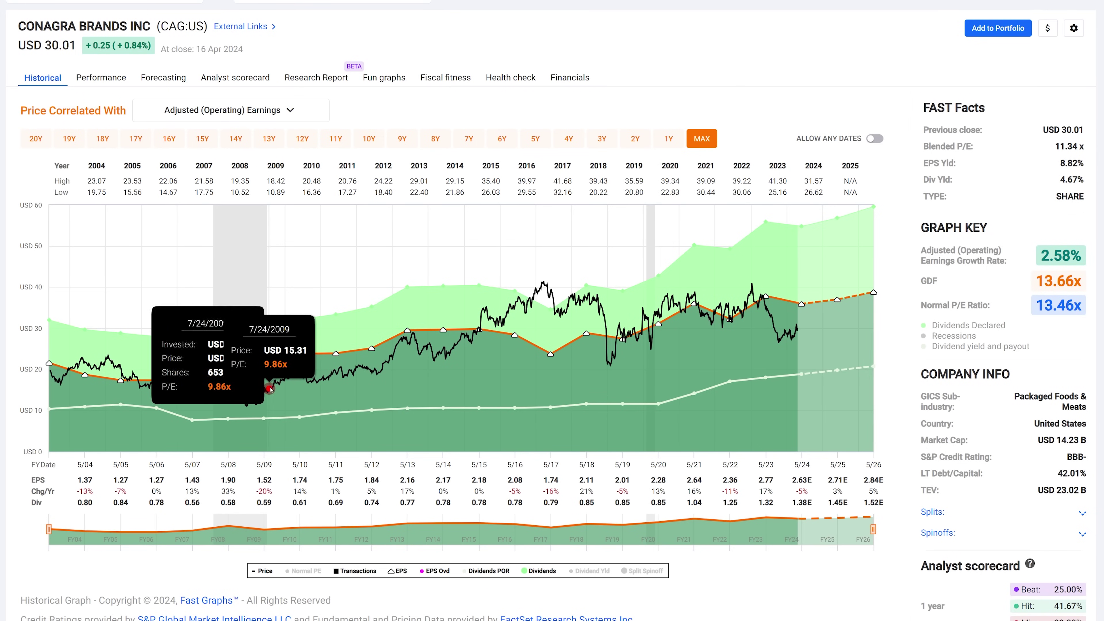
left_click_drag(224, 354, 203, 253)
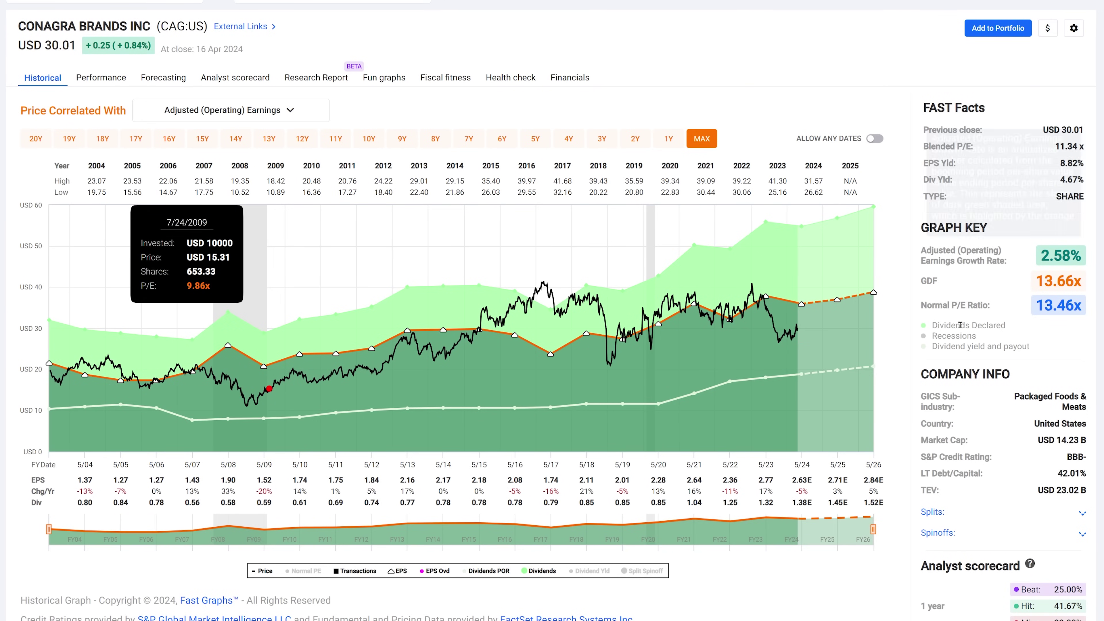
left_click(802, 325)
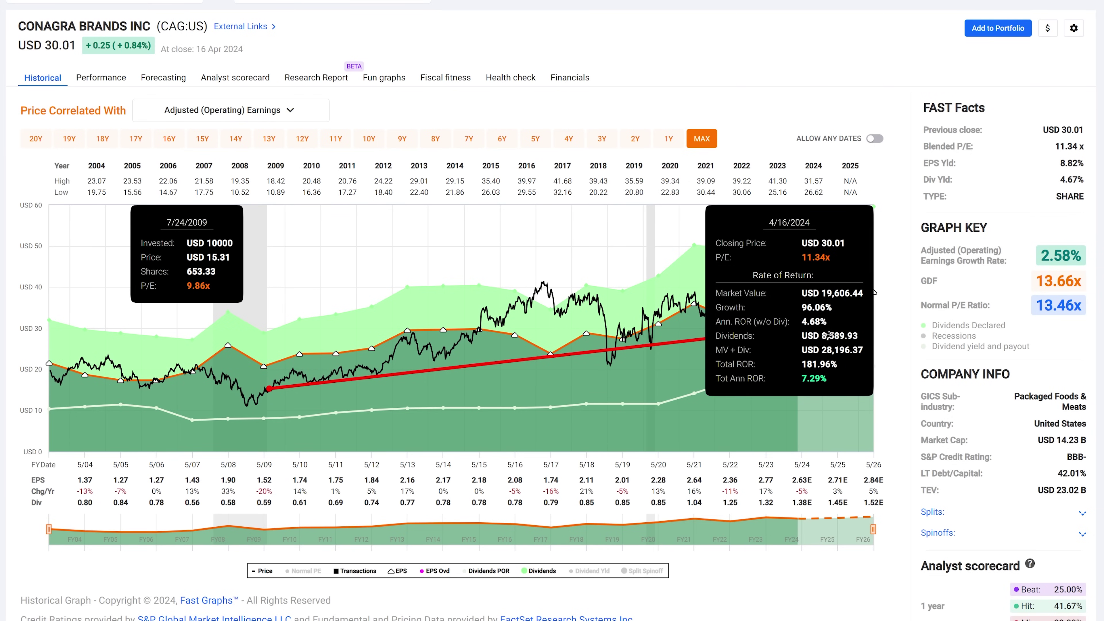
mouse_move(1064, 272)
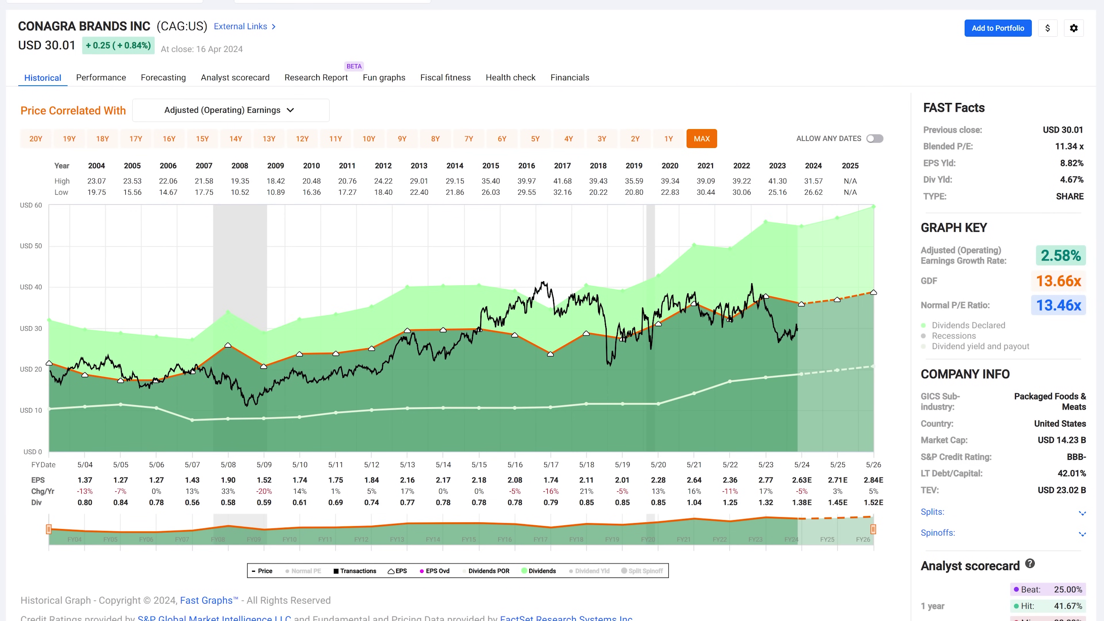
Step: Open Cencora's historical graph and examine its earnings line with the price line temporarily hidden
key("Return")
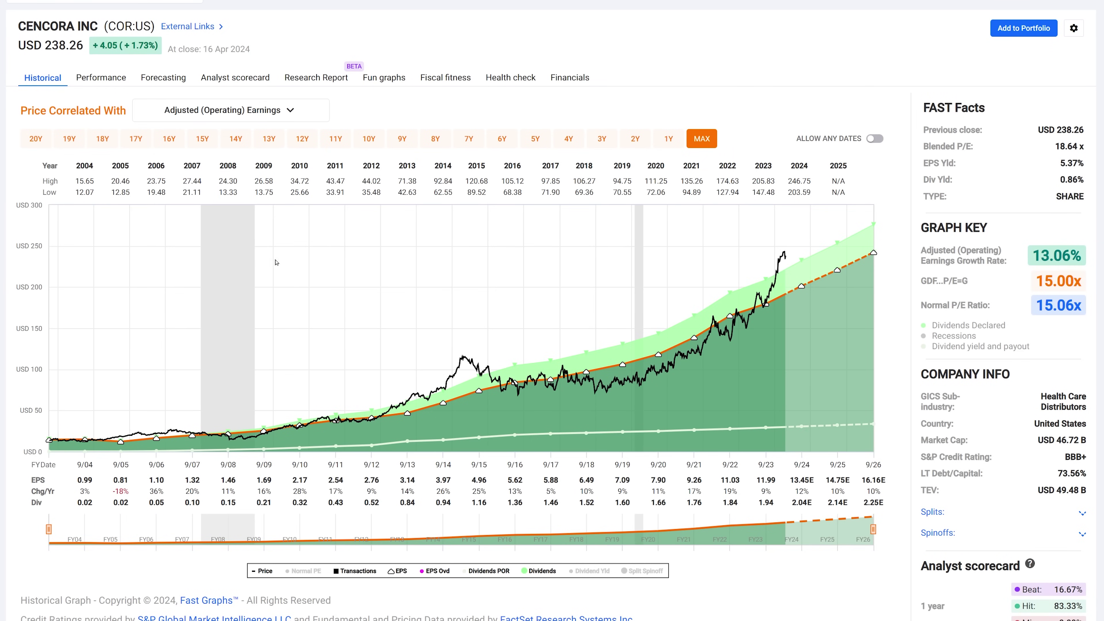
scroll(272, 261, "down", 1)
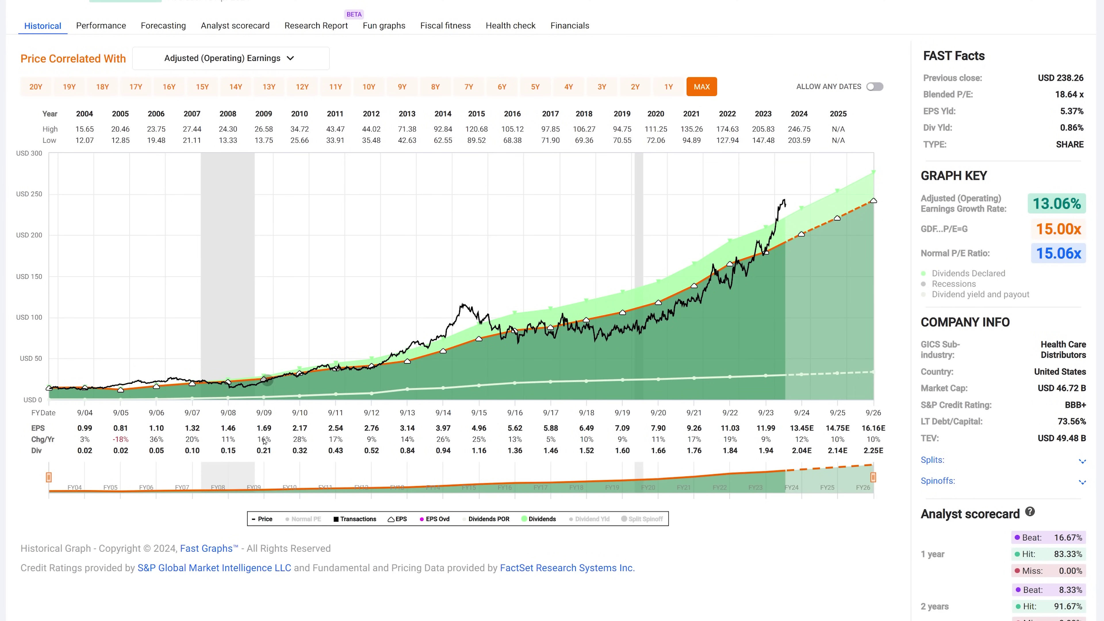
left_click(262, 519)
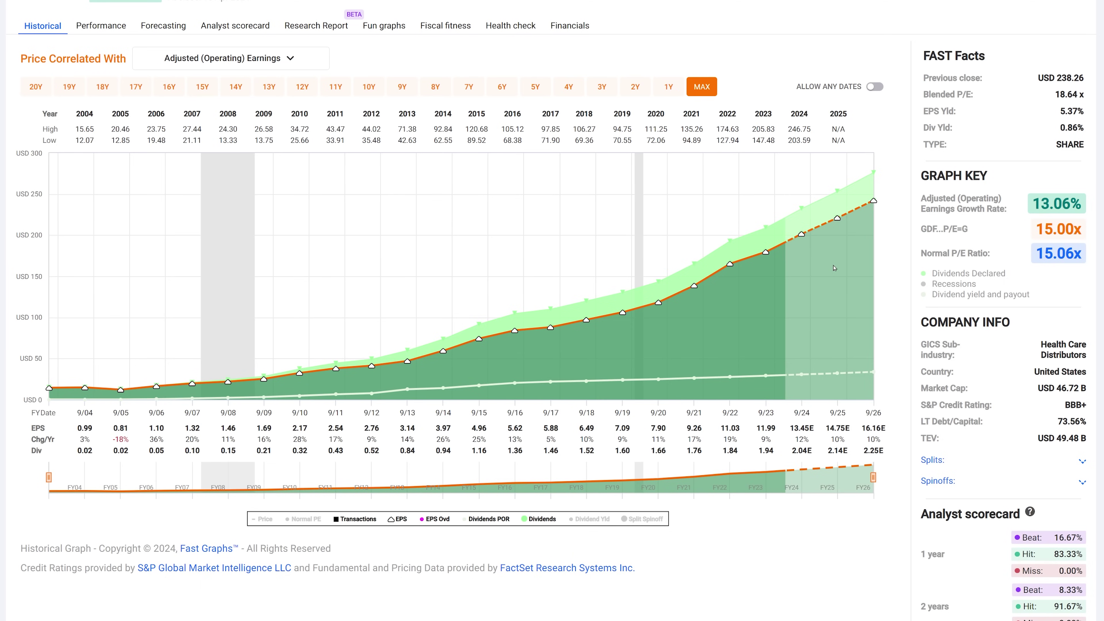
mouse_move(766, 254)
mouse_move(551, 329)
left_click(264, 520)
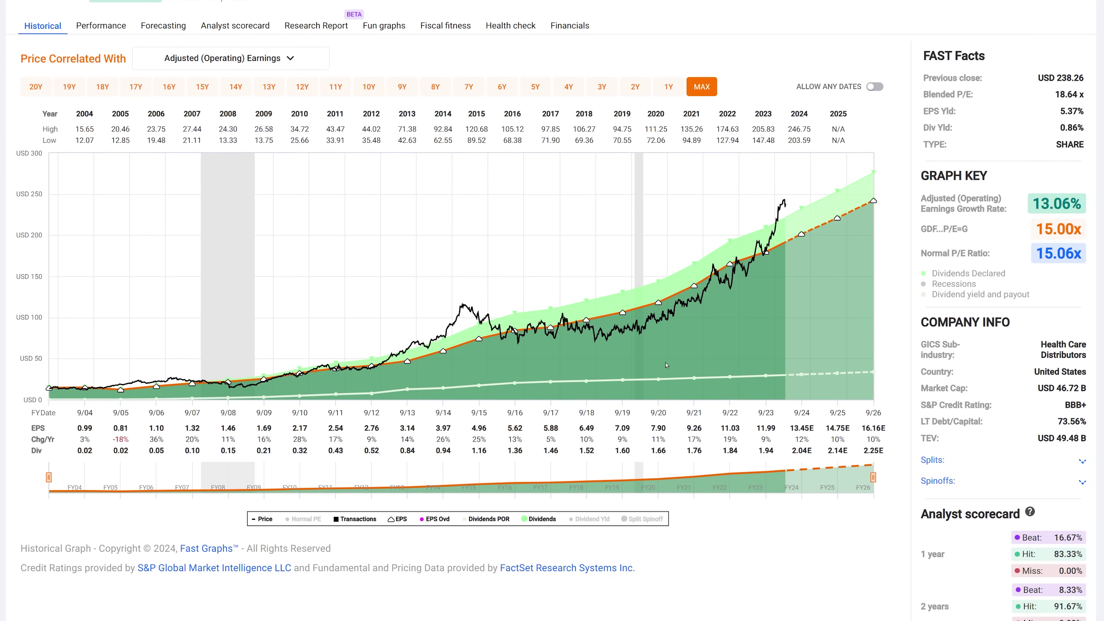
Step: Measure Cencora's rate of return to 4/16/2024 from the 5/8/2015 price peak, and again from 9/23/2016
mouse_move(281, 383)
left_click(465, 306)
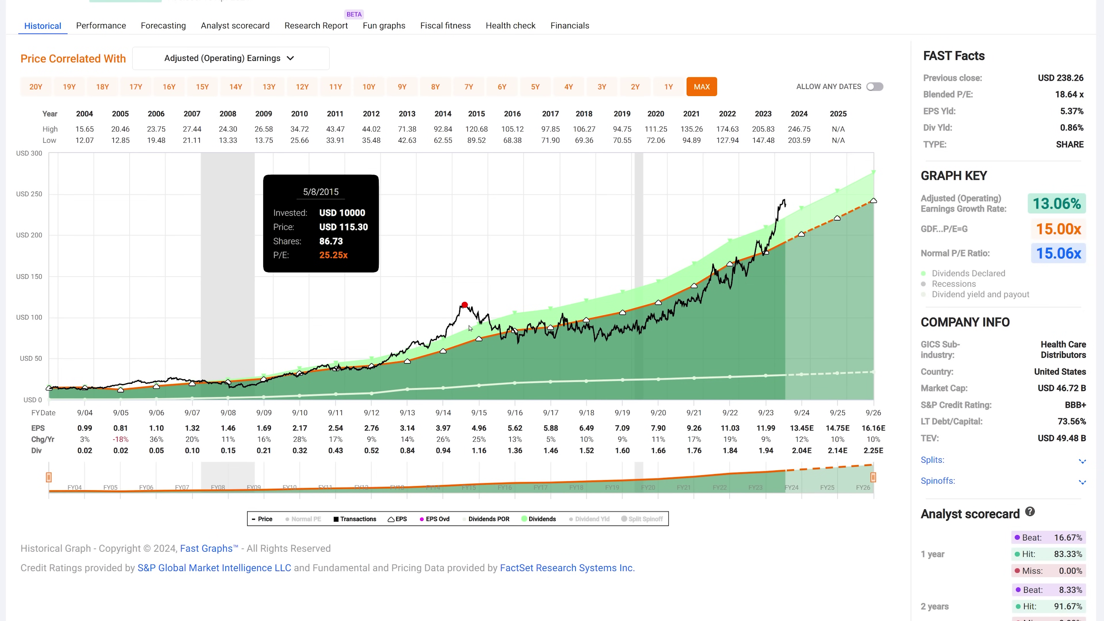
scroll(130, 283, "up", 1)
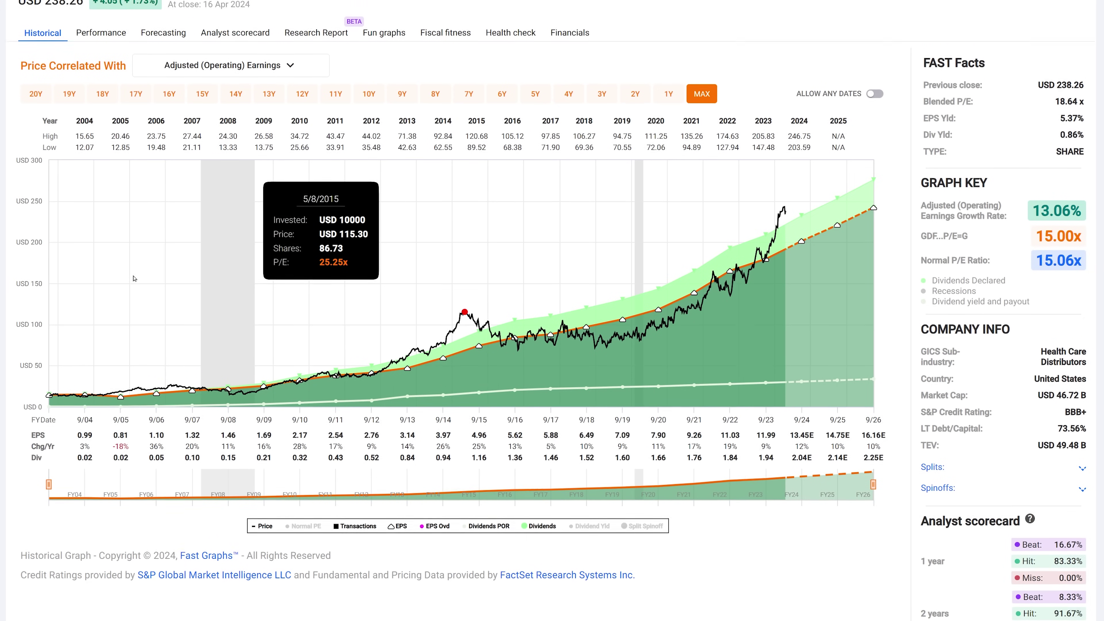
scroll(134, 278, "up", 1)
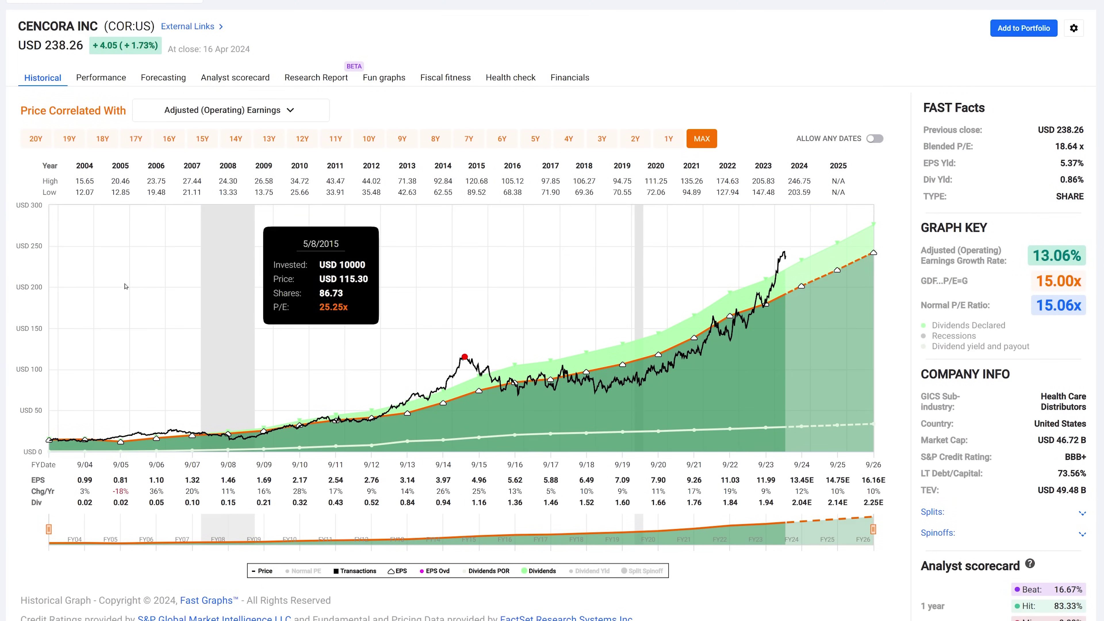
left_click(787, 255)
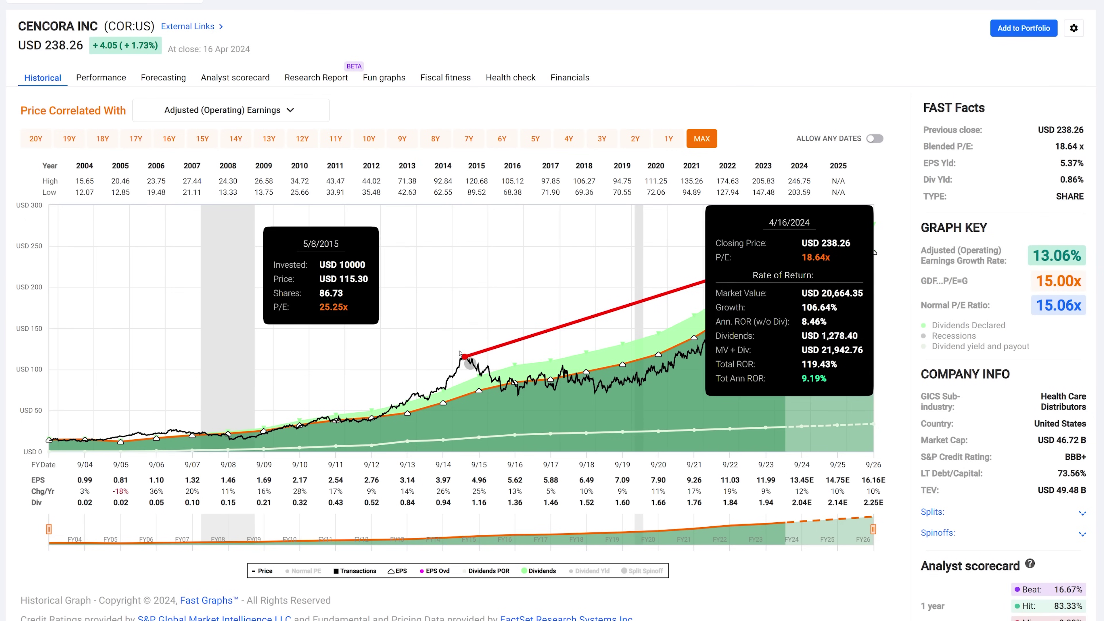
left_click(476, 370)
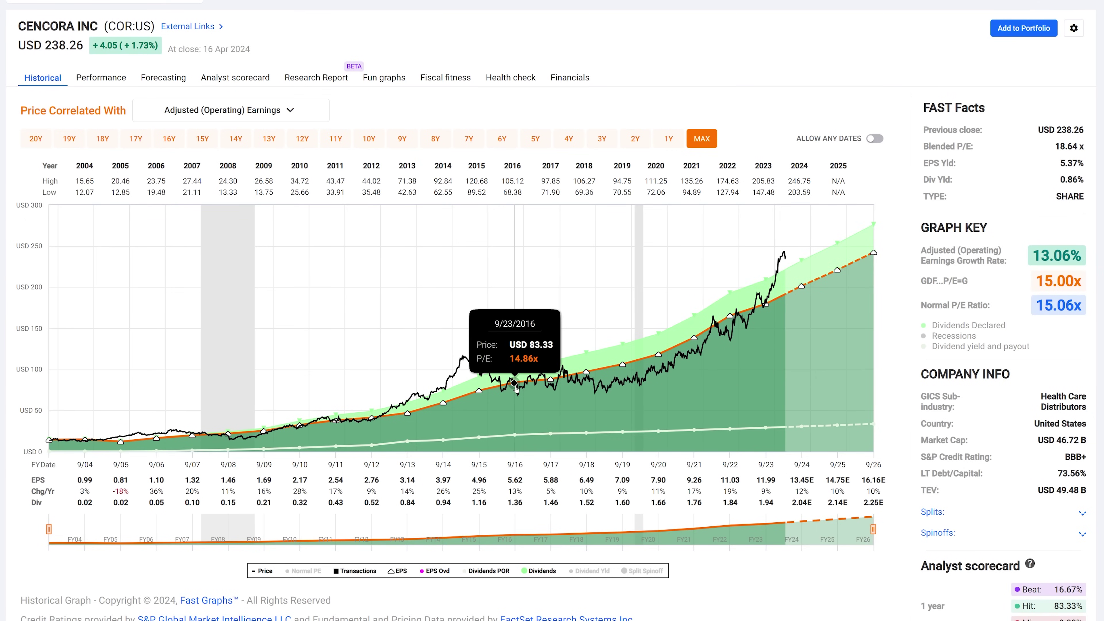
left_click(515, 385)
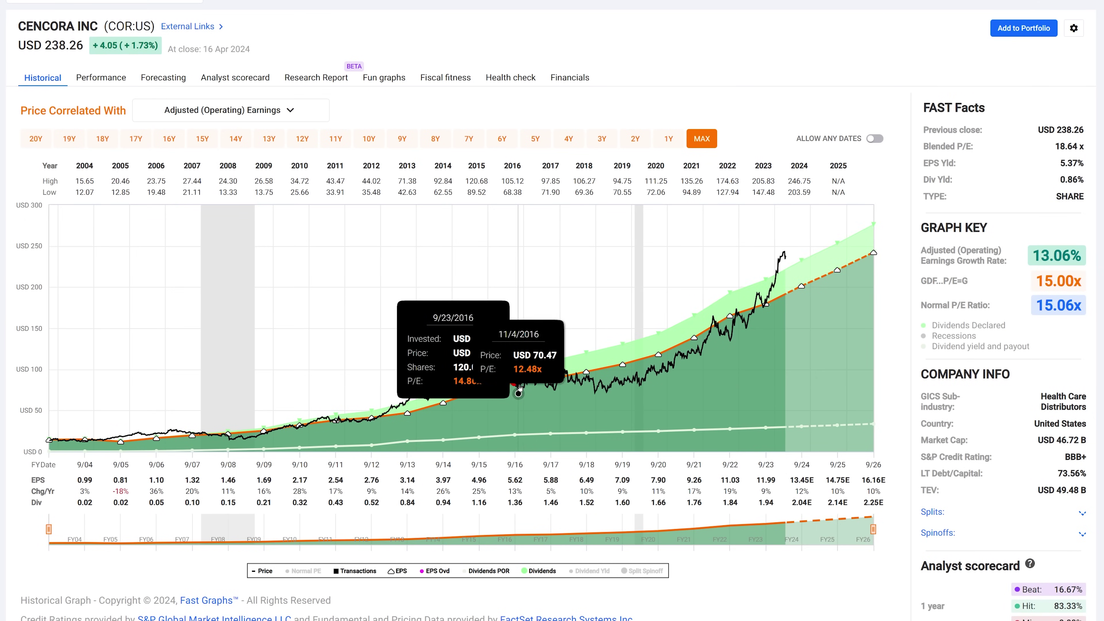
left_click(788, 257)
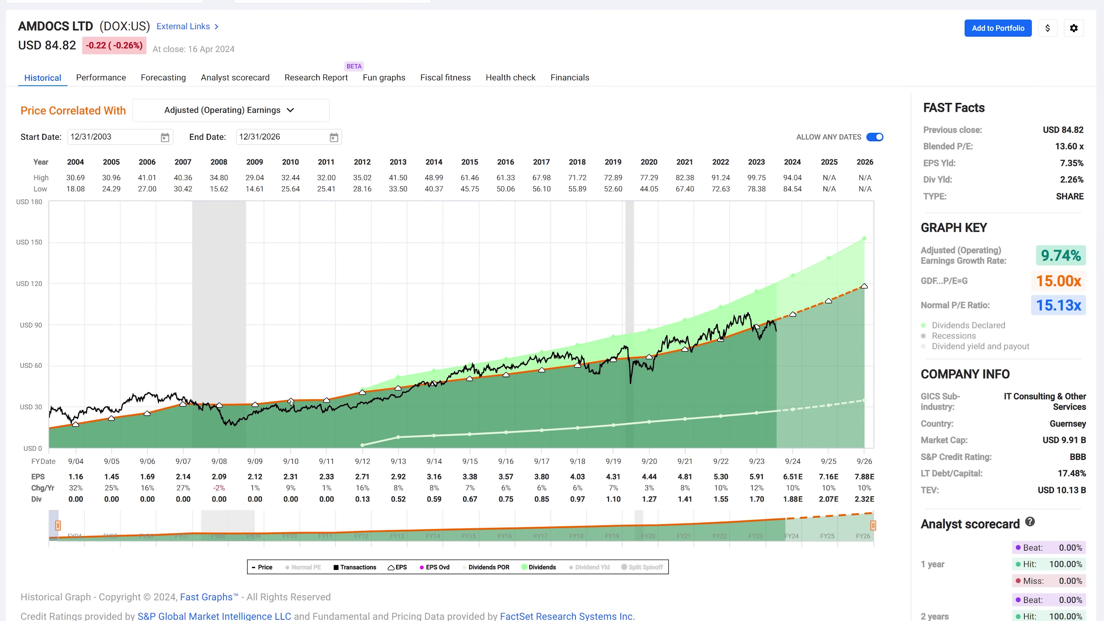
Step: Hide the price line on Amdocs' graph, and inspect the P/E ratio and earnings line on Elevance Health's graph
left_click(261, 568)
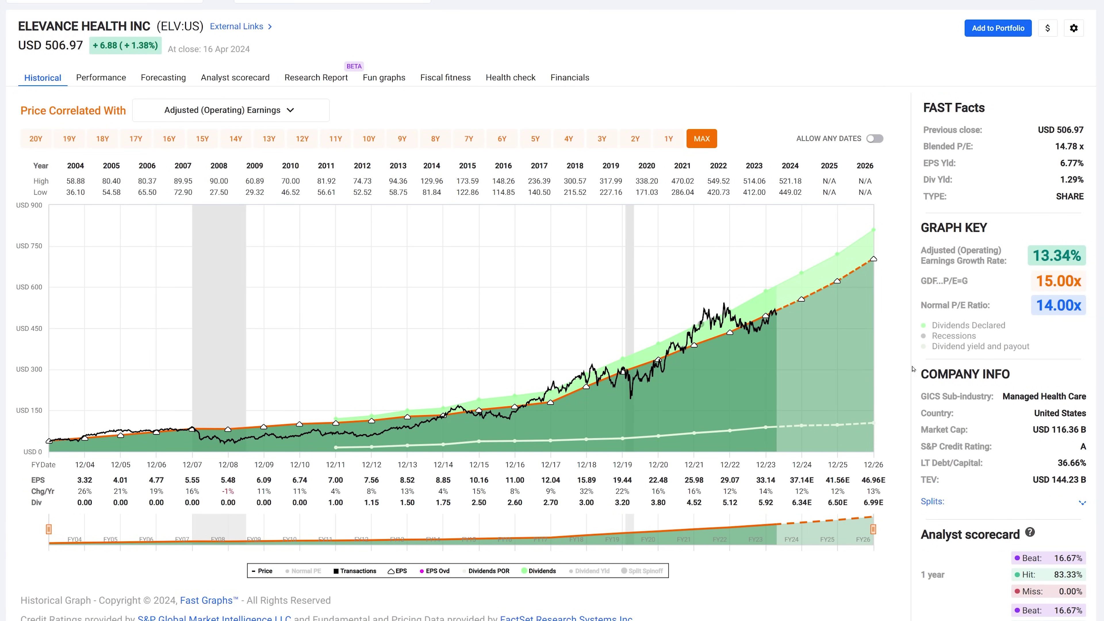
mouse_move(1044, 284)
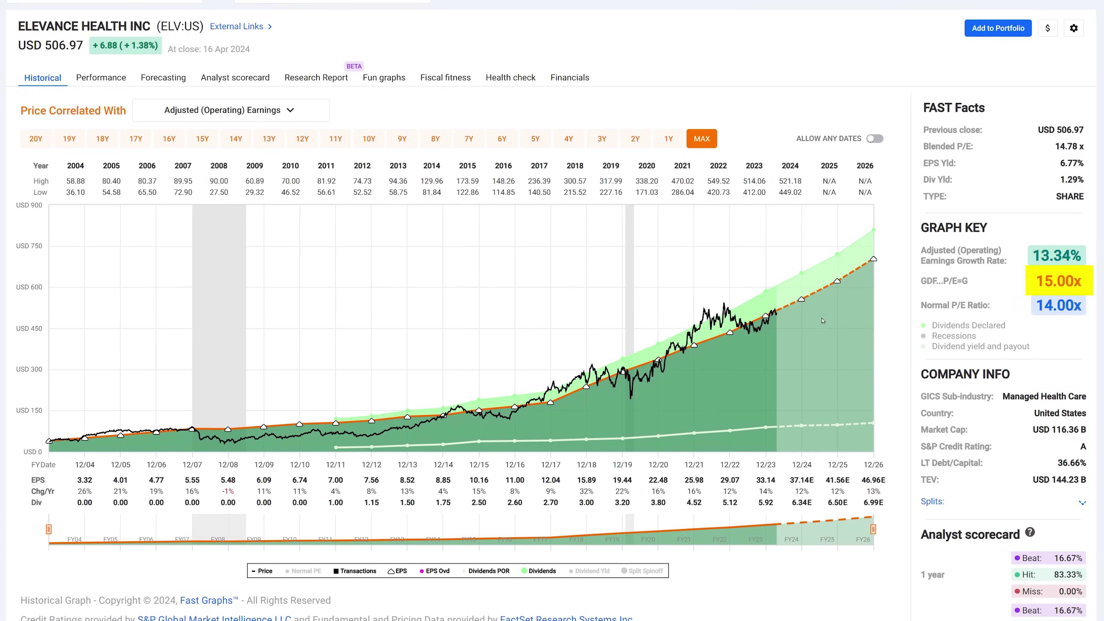
mouse_move(801, 300)
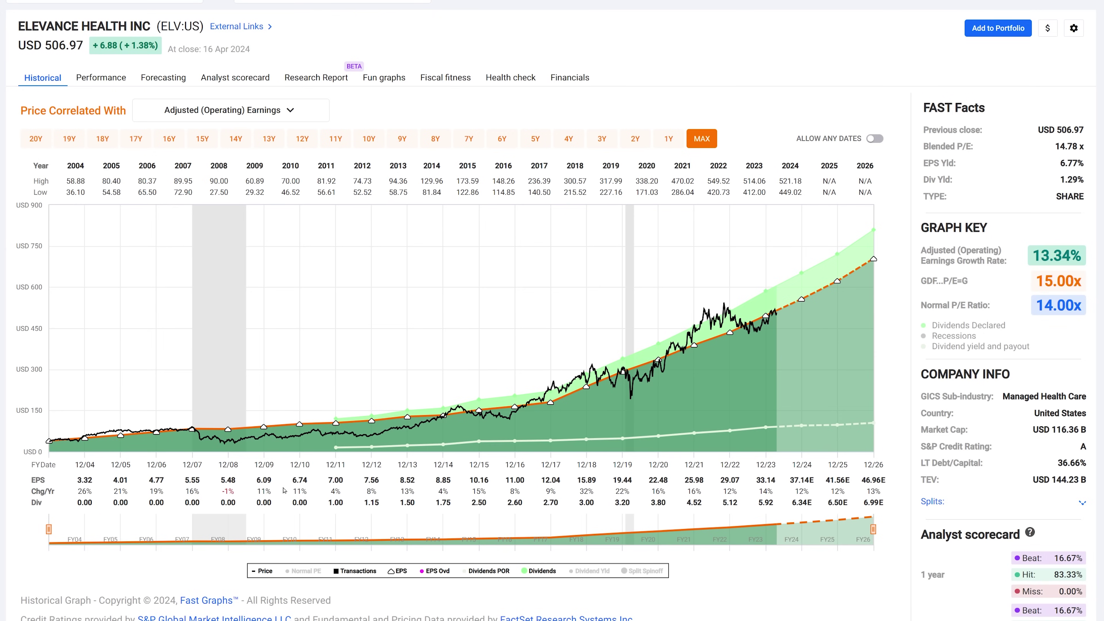
mouse_move(229, 447)
Step: Open Elevance Health's balance sheet in its financials and review the equity, debt and supplemental data
left_click(569, 78)
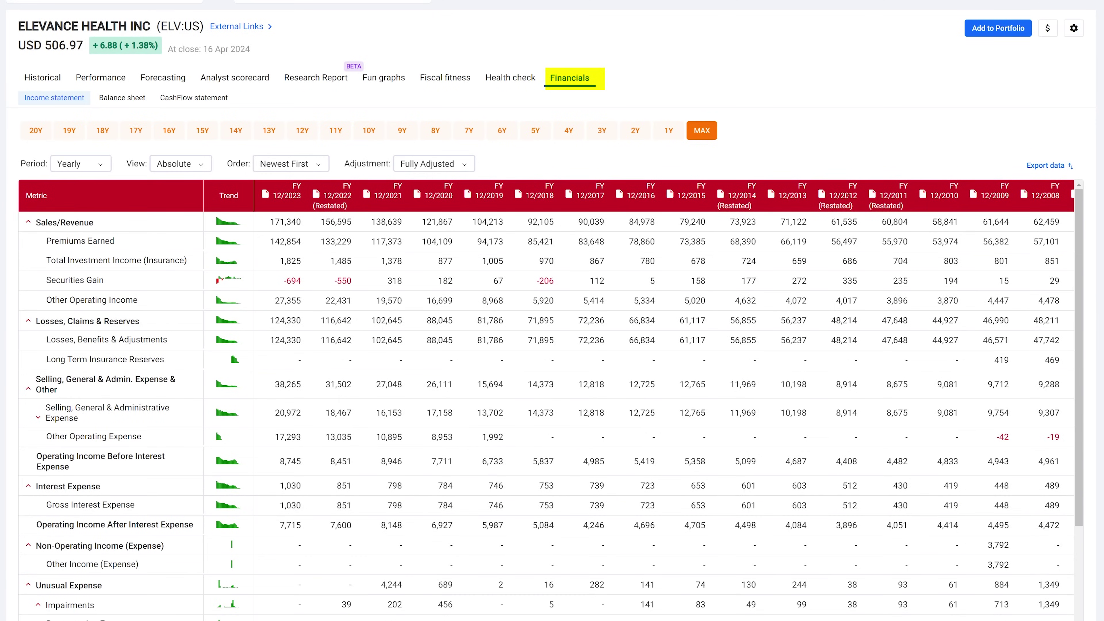
left_click(122, 98)
scroll(1061, 430, "down", 8)
scroll(1061, 431, "down", 10)
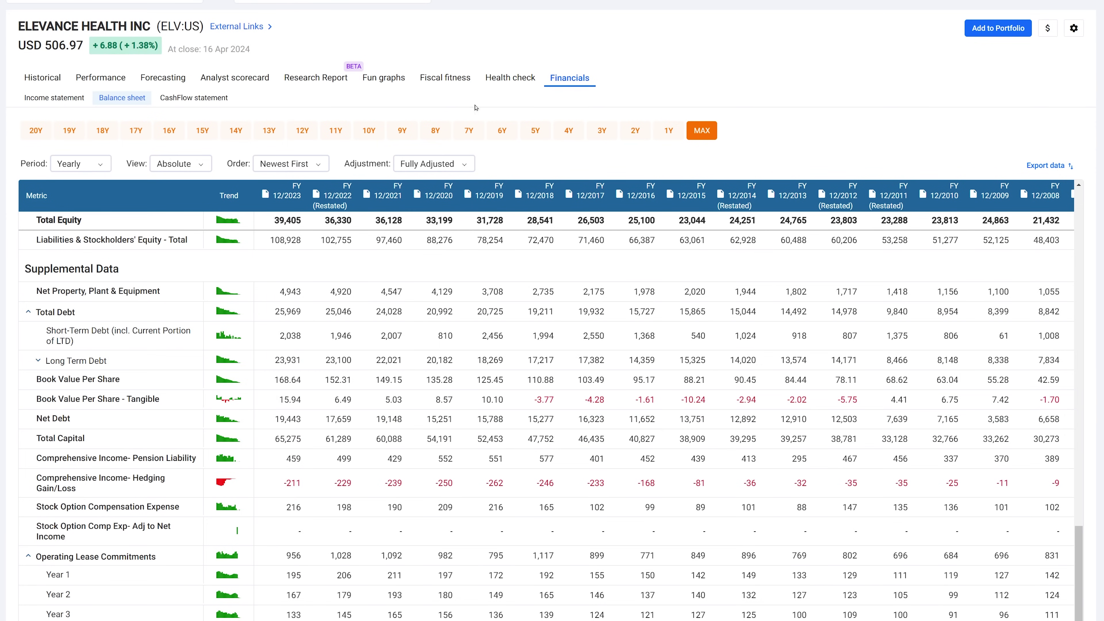
Step: Return to Elevance Health's historical graph and compare the 5-year time frame with the maximum one
key("alt+Left")
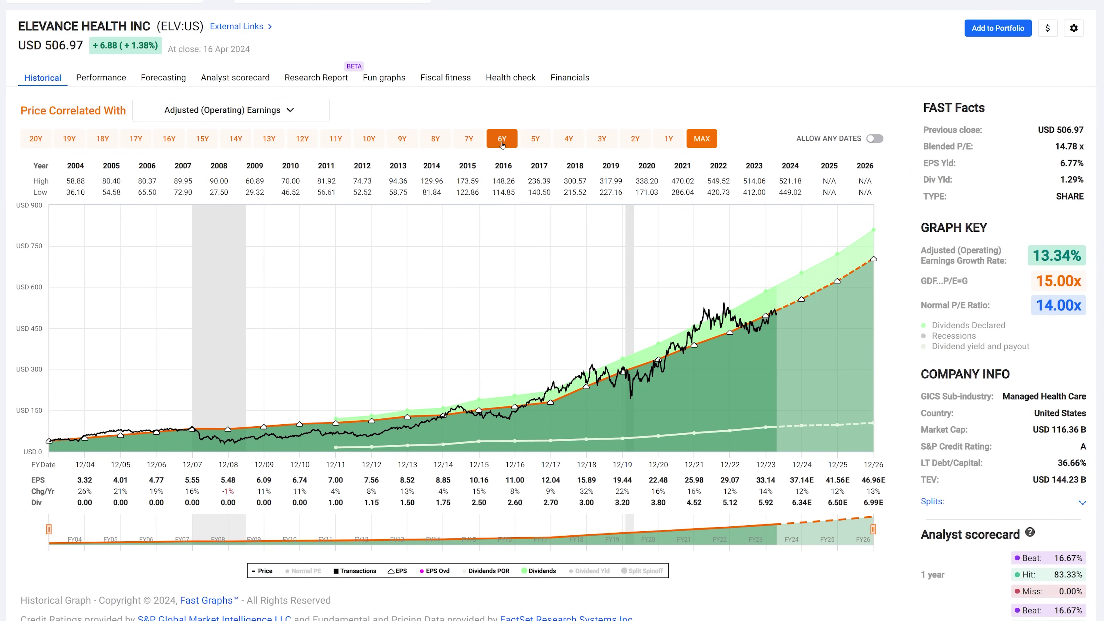
left_click(528, 137)
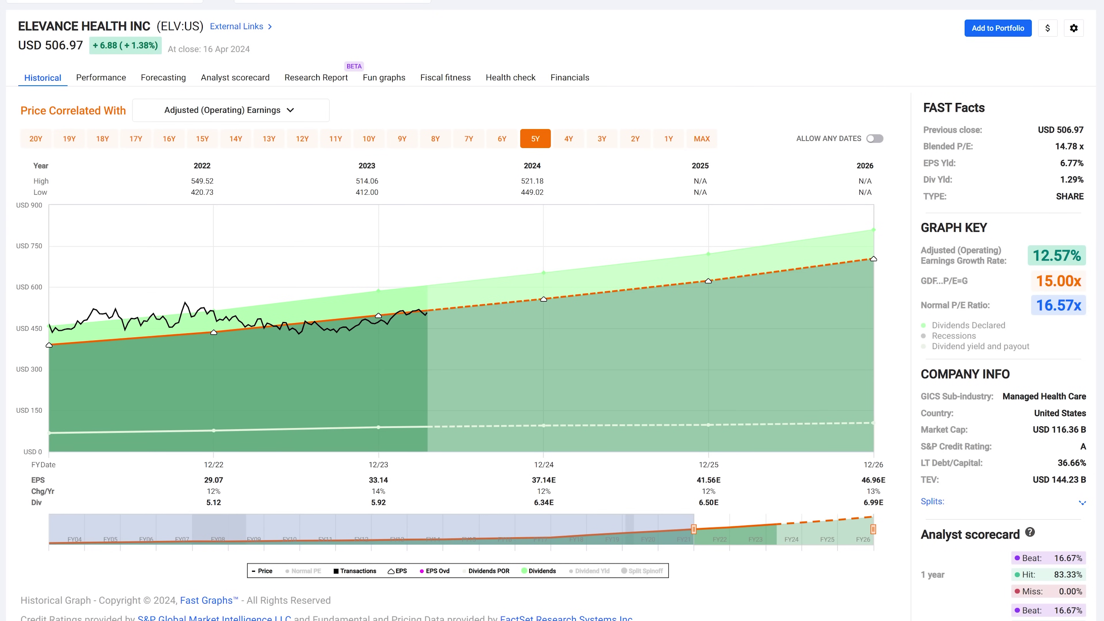
left_click(697, 140)
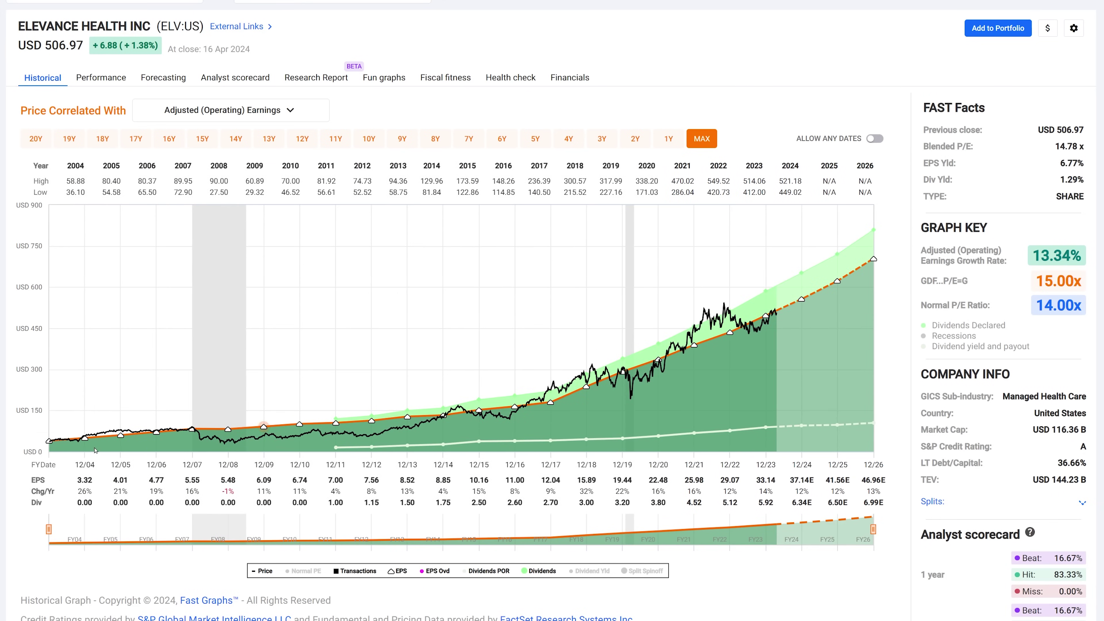